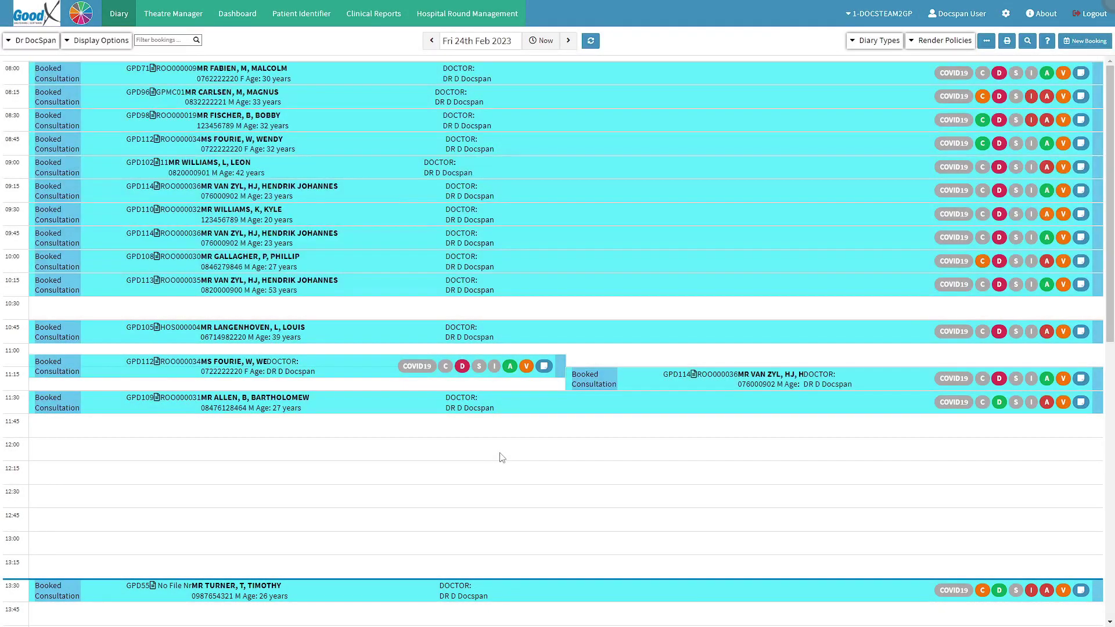
Step: Open the 11:30 consultation booking's details, with medical aid info and Arrived status, from the diary
click(497, 410)
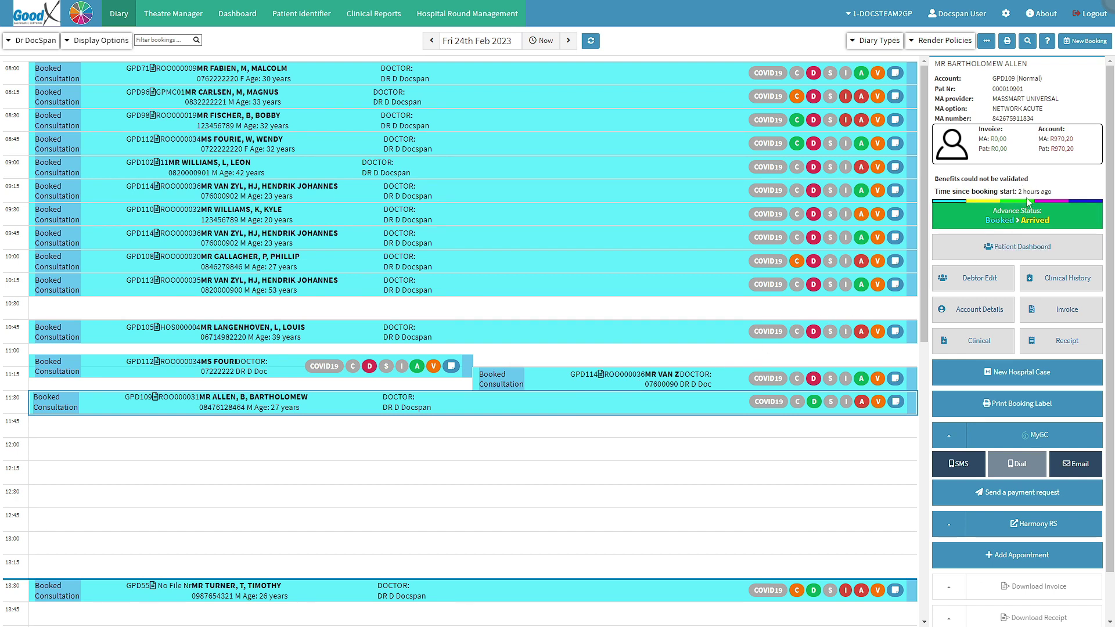
Step: Open the visit's clinical case and add a QUICK NOTE form from the Forms Library
click(975, 343)
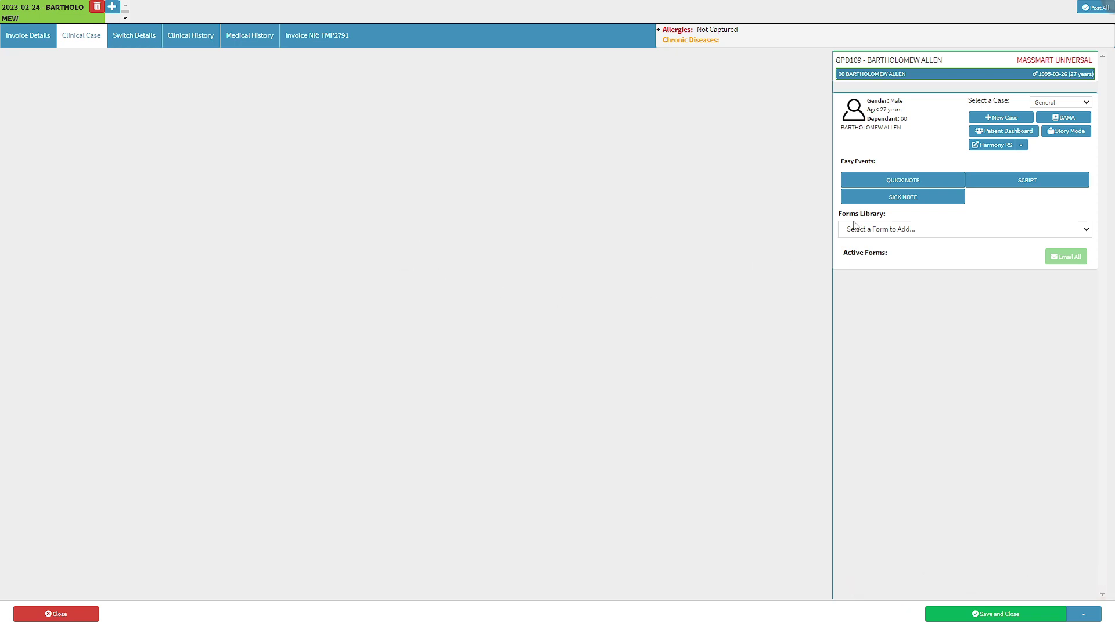
click(928, 182)
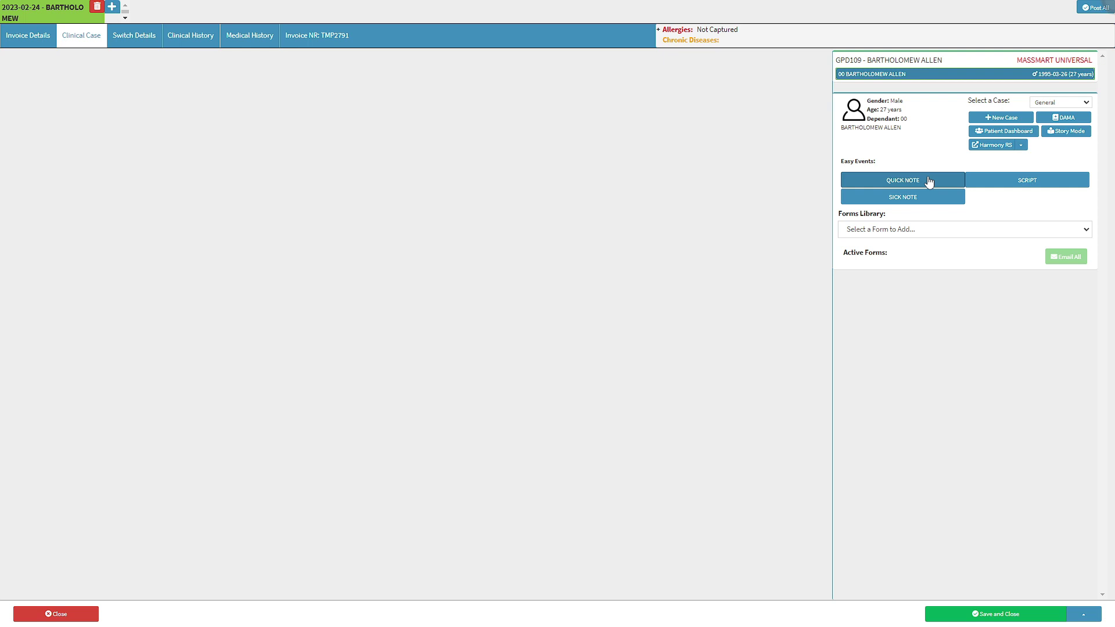
click(920, 231)
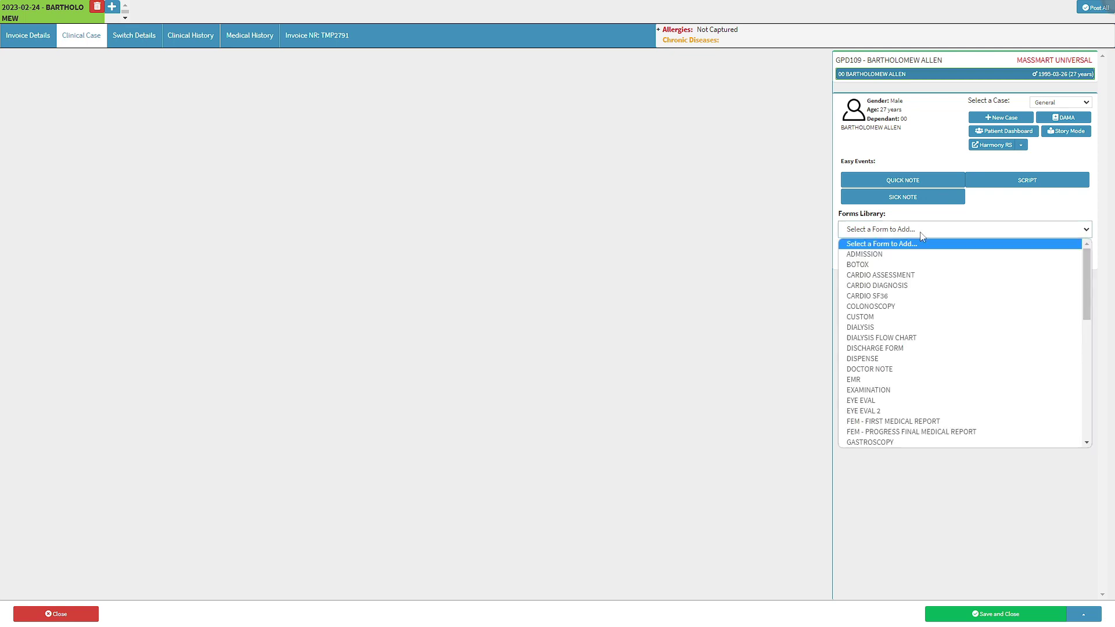
scroll(921, 273, down, 10)
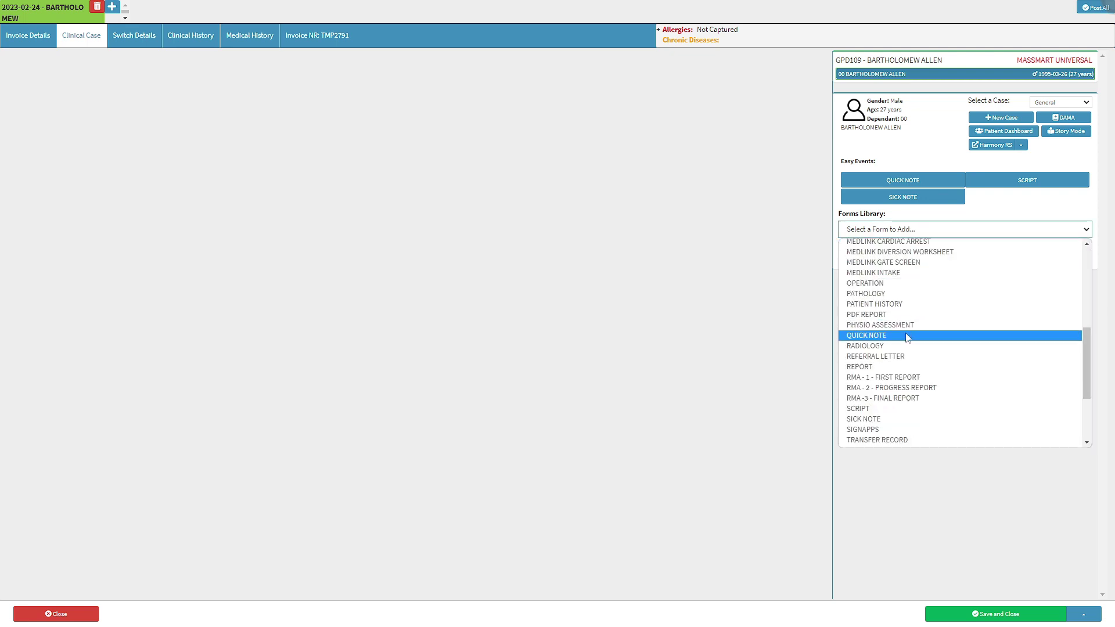
click(908, 336)
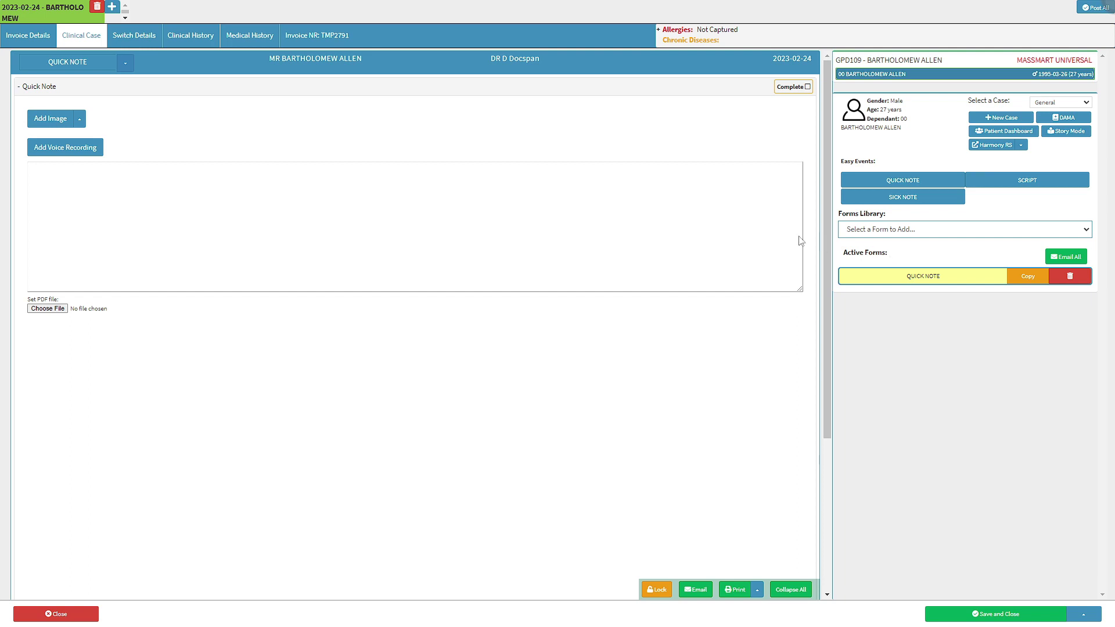
click(51, 120)
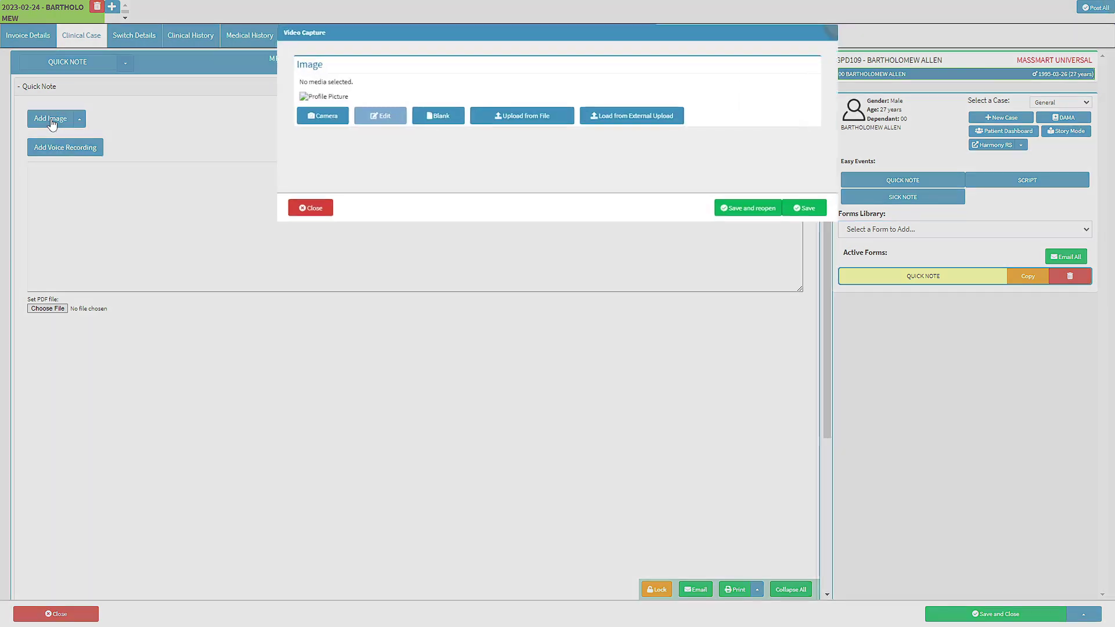
click(531, 80)
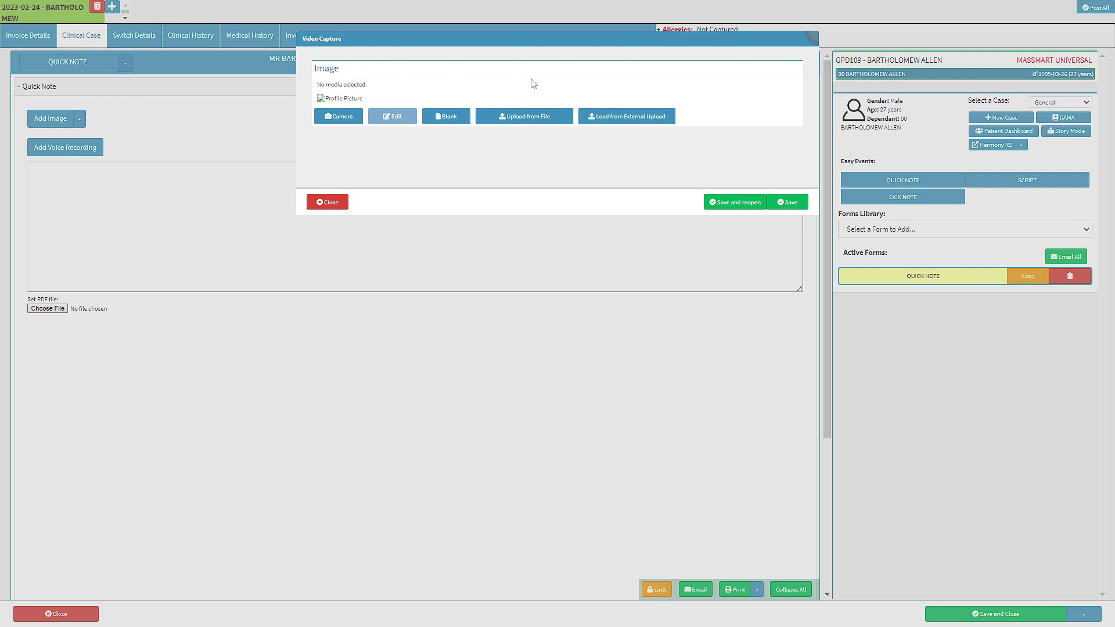
click(331, 205)
click(344, 202)
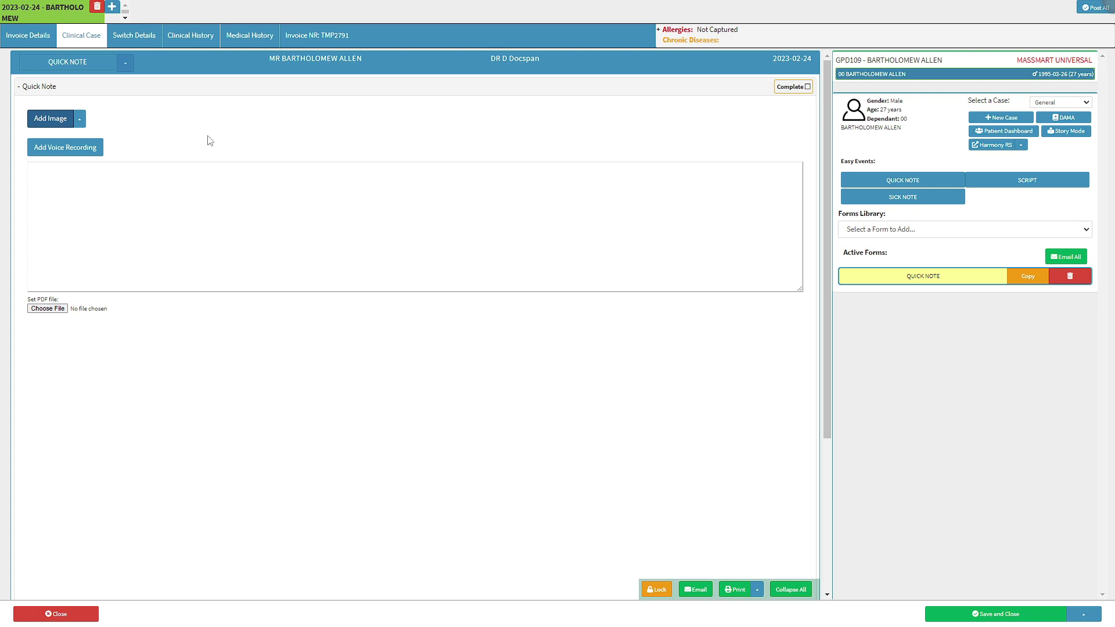
click(81, 120)
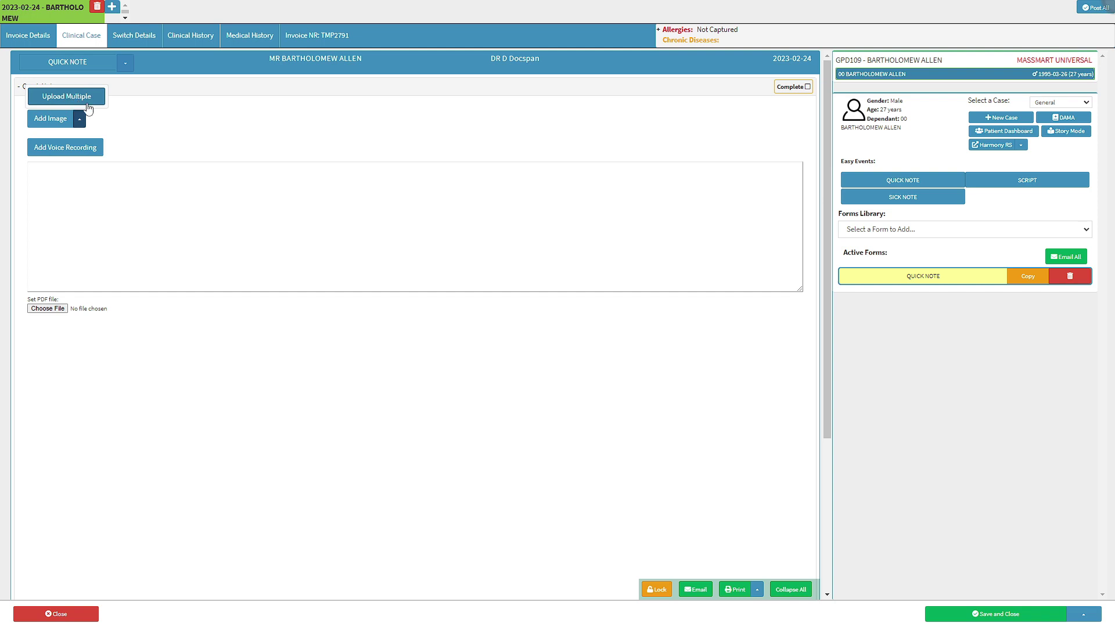
Step: Open Add Voice Recording and dismiss the microphone-blocked notice
click(65, 154)
click(66, 156)
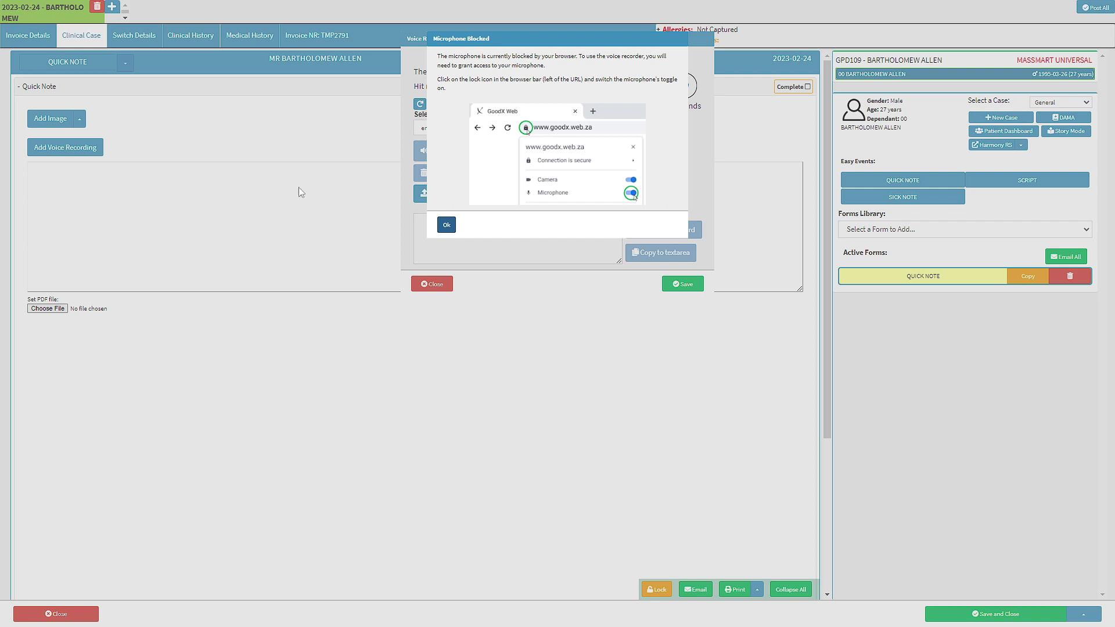
click(447, 228)
Step: Enable Microphone for the site in Chrome's site info, then close the recorder unsaved
key(F11)
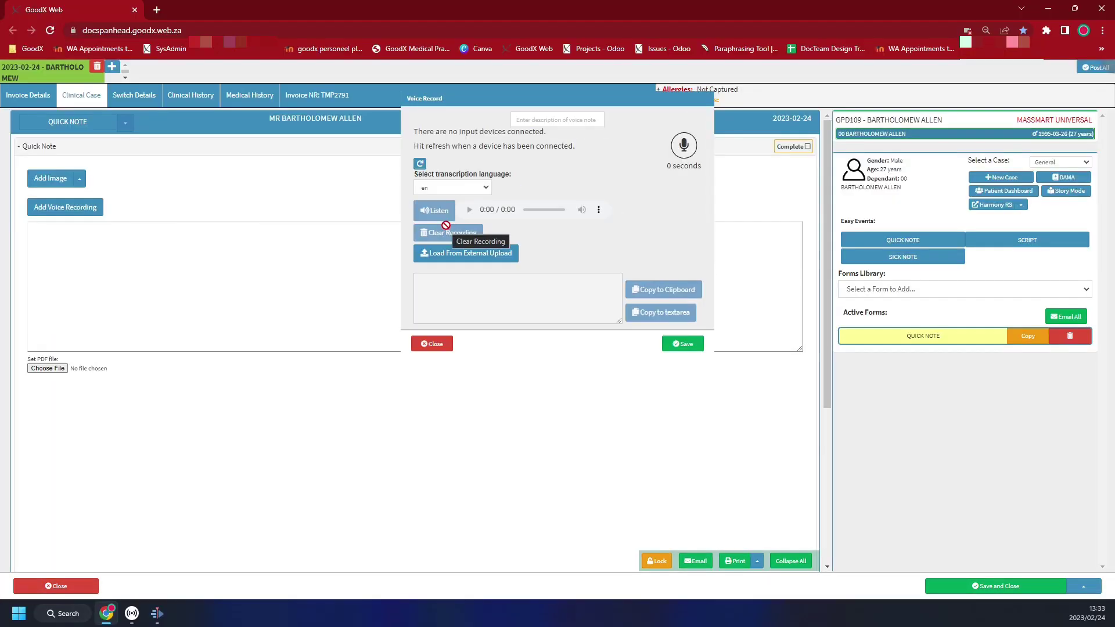
click(72, 31)
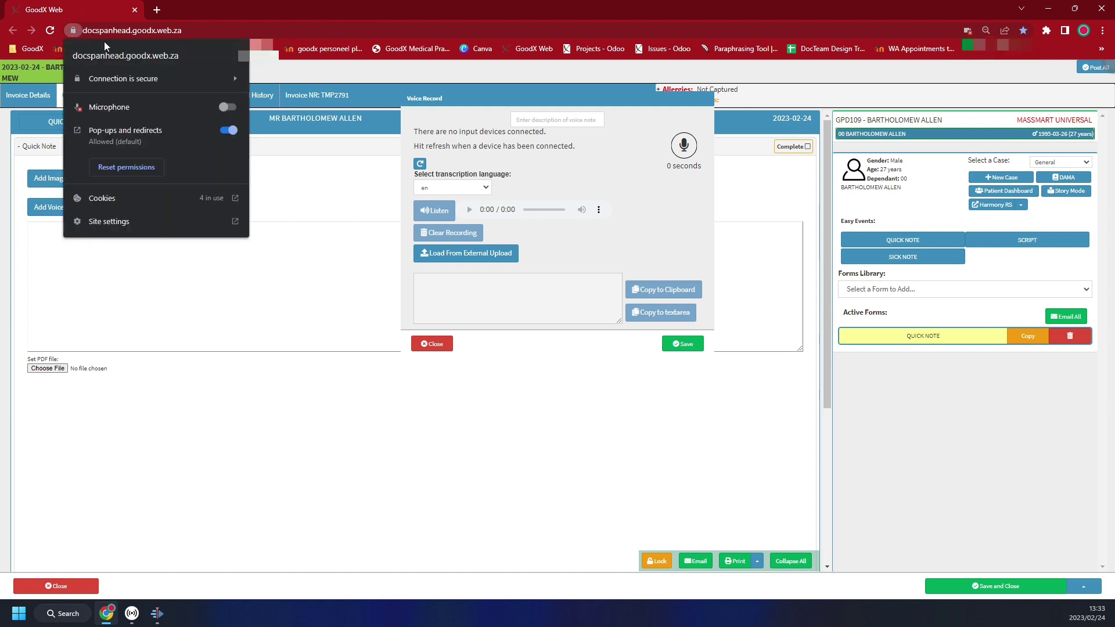
click(224, 108)
click(326, 172)
key(F11)
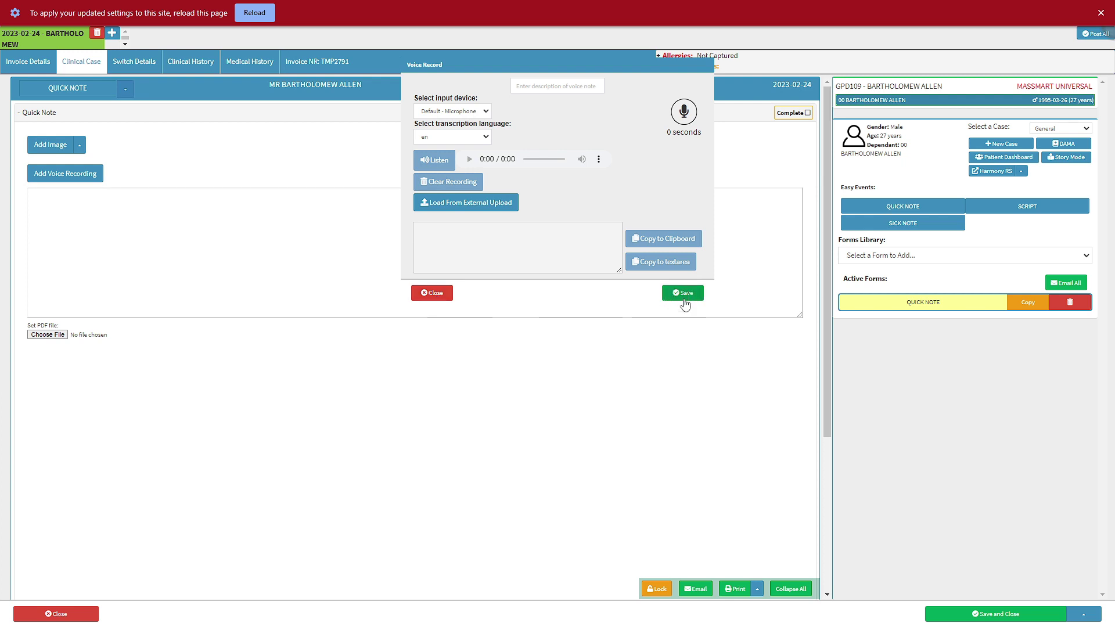
click(427, 297)
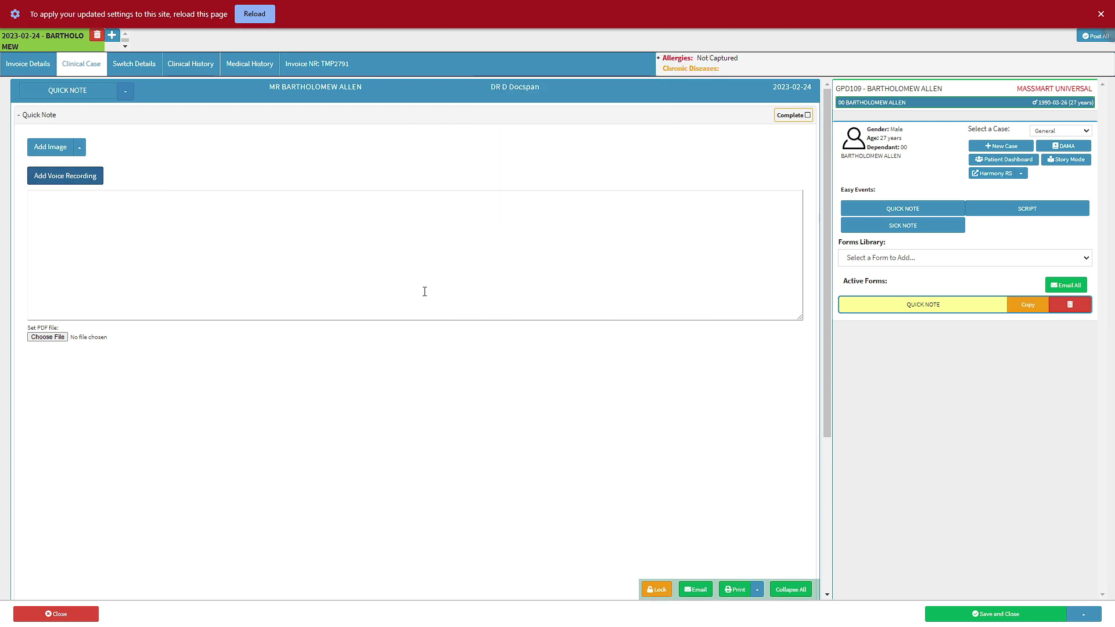
Step: Attach the istockphoto forearm X-ray JPG from OneDrive > Quick Note to the note
click(46, 341)
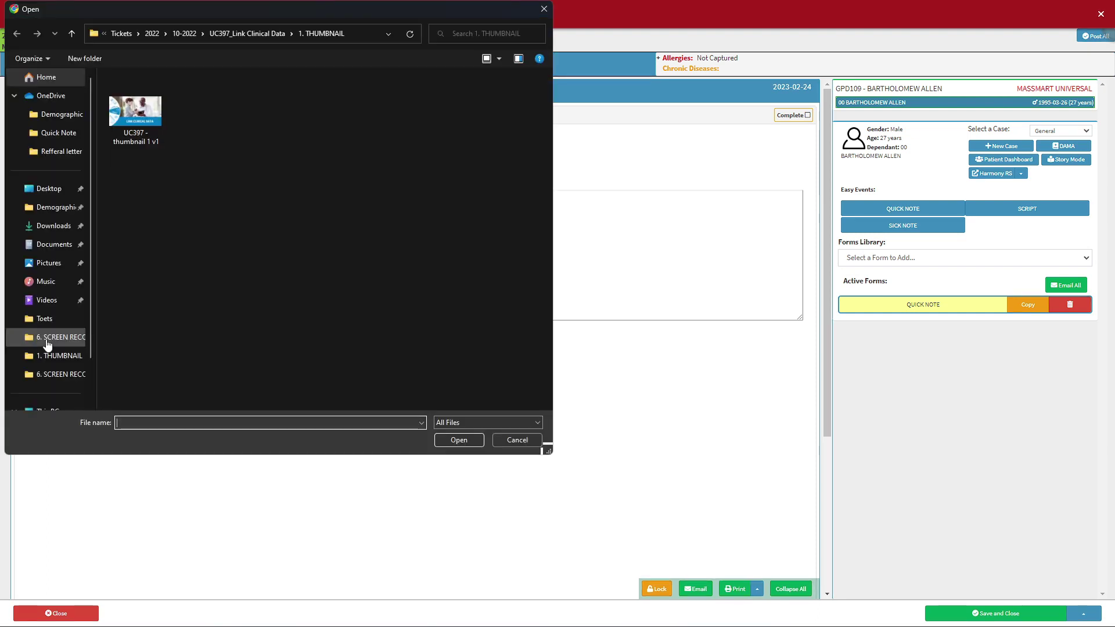
click(55, 134)
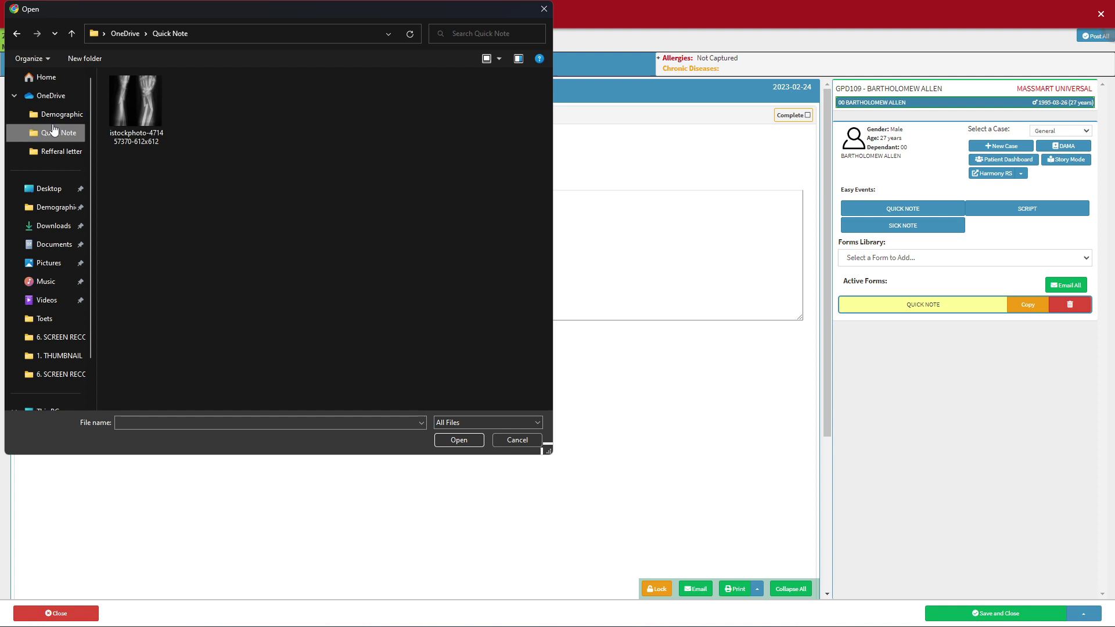
click(140, 118)
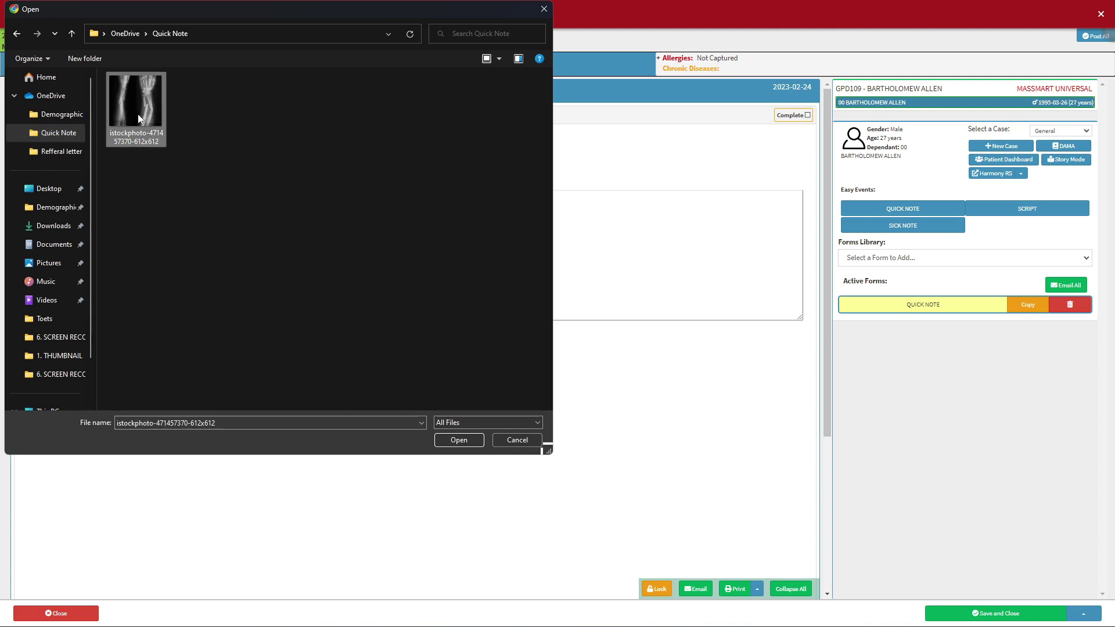
click(451, 444)
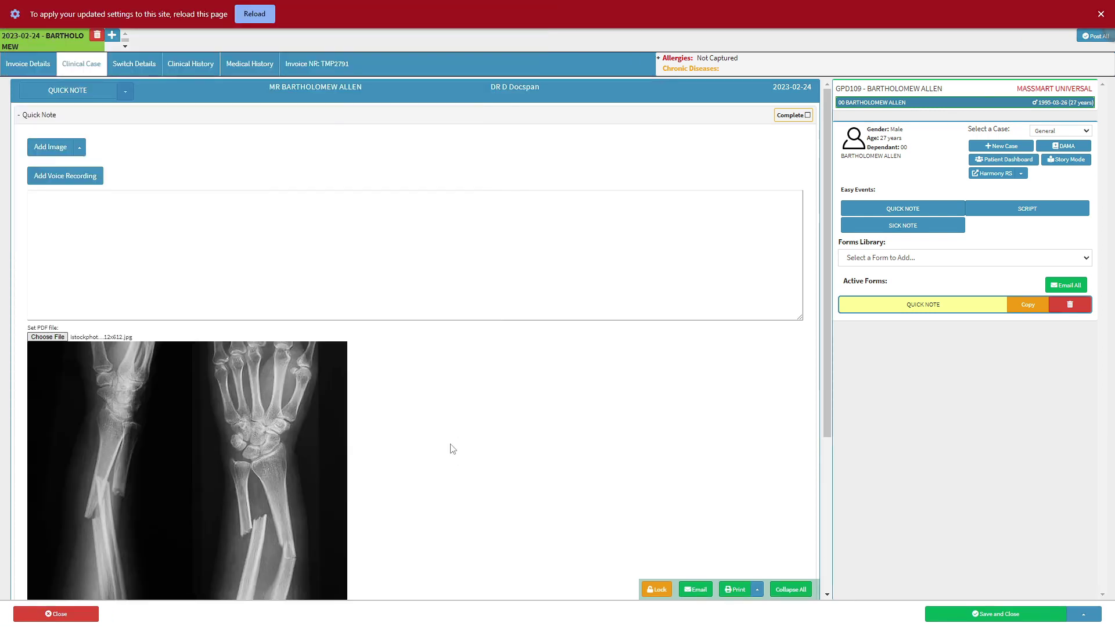
scroll(452, 448, down, 2)
scroll(453, 448, down, 1)
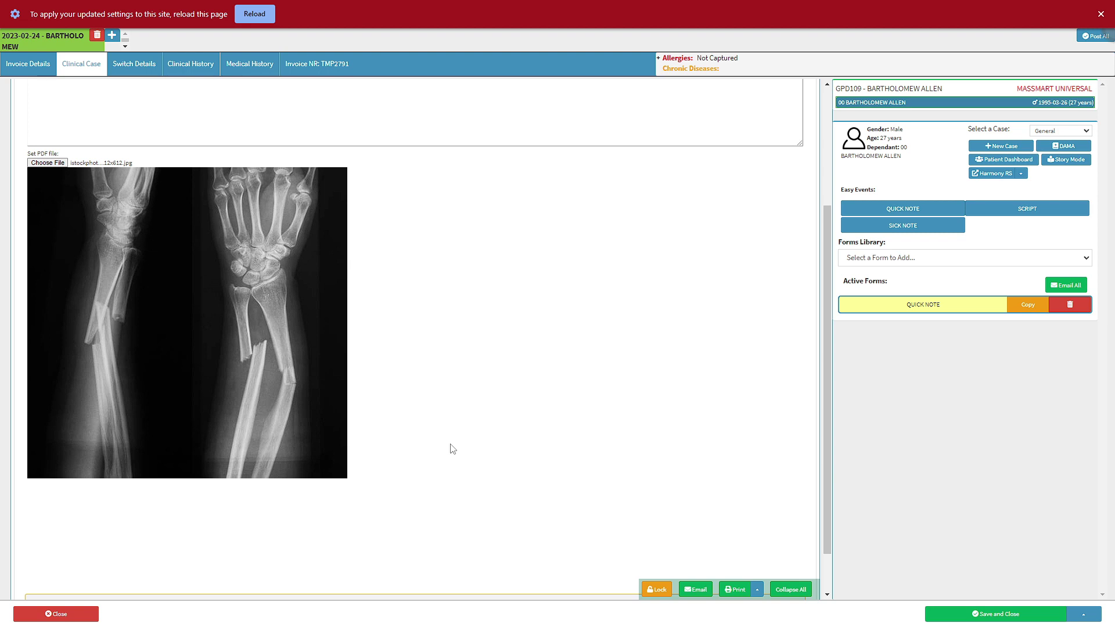
Step: Email the Quick Note with QUICK NOTE.pdf attached, staying in the email at the exit prompt
click(695, 591)
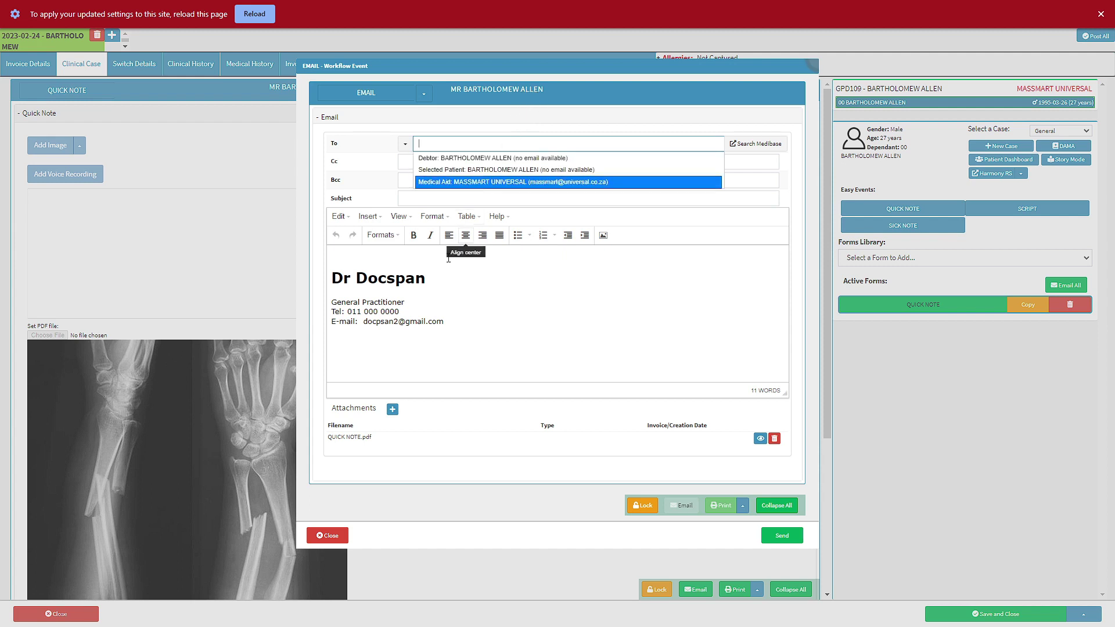
click(327, 534)
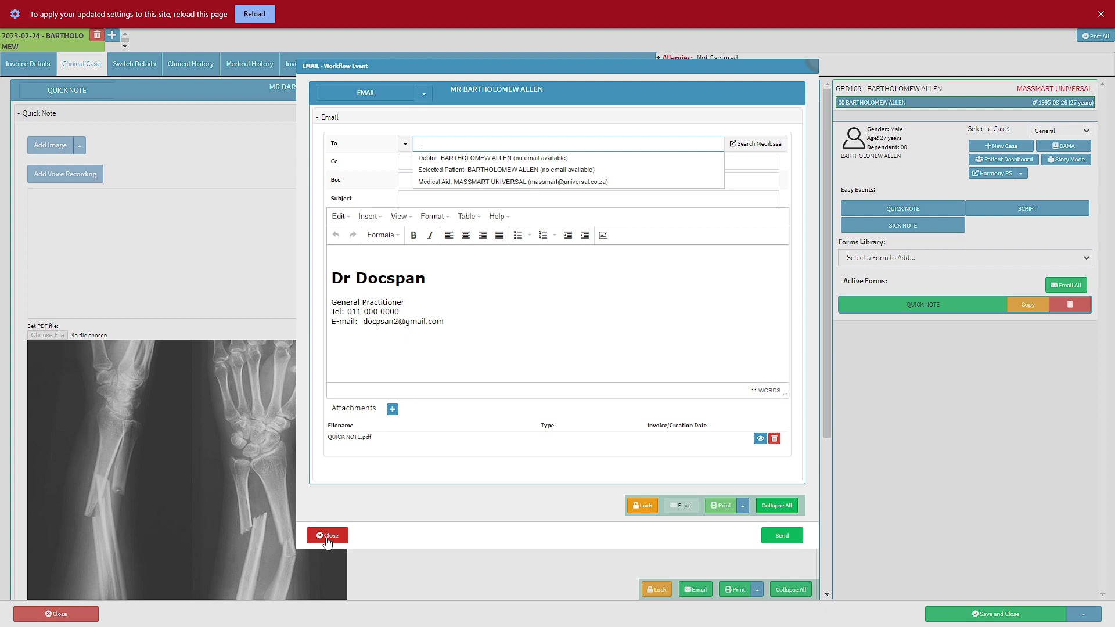
click(327, 539)
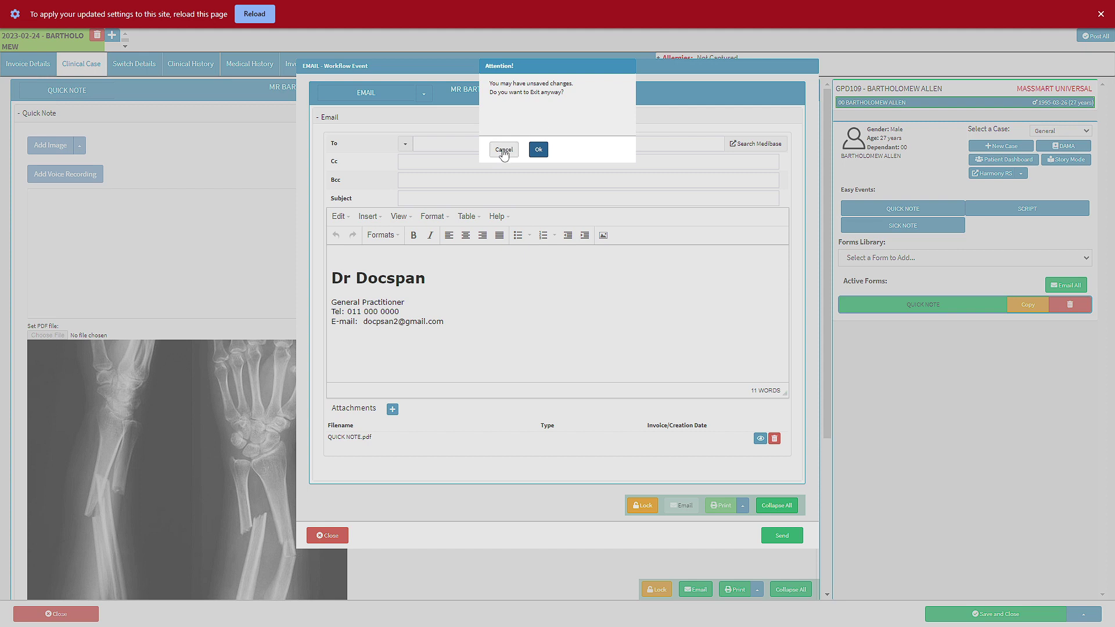
click(539, 153)
click(505, 151)
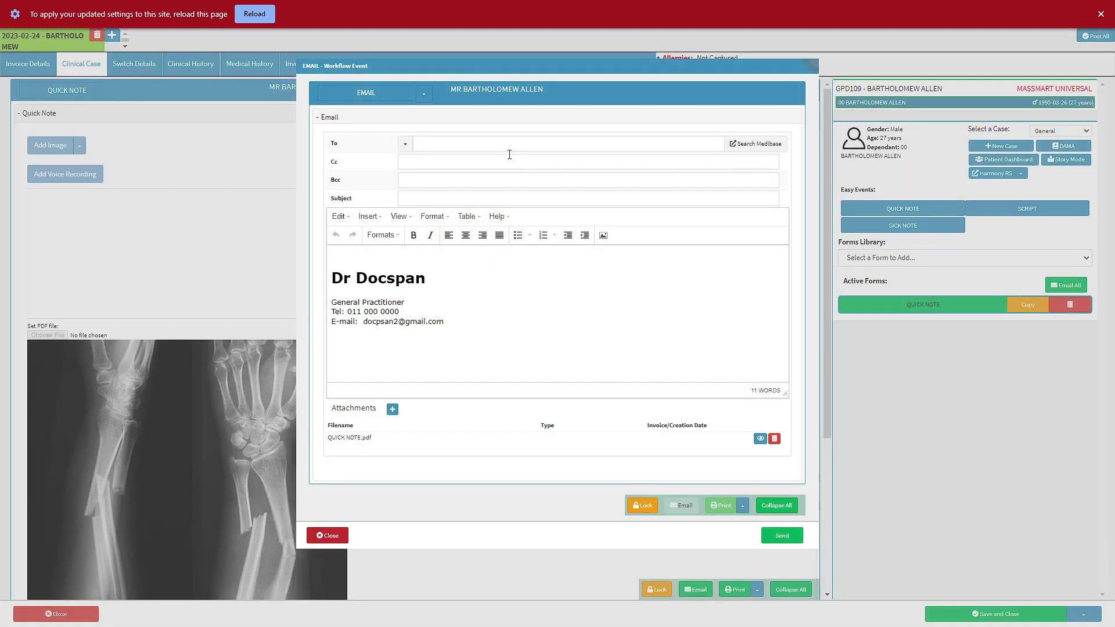
click(782, 543)
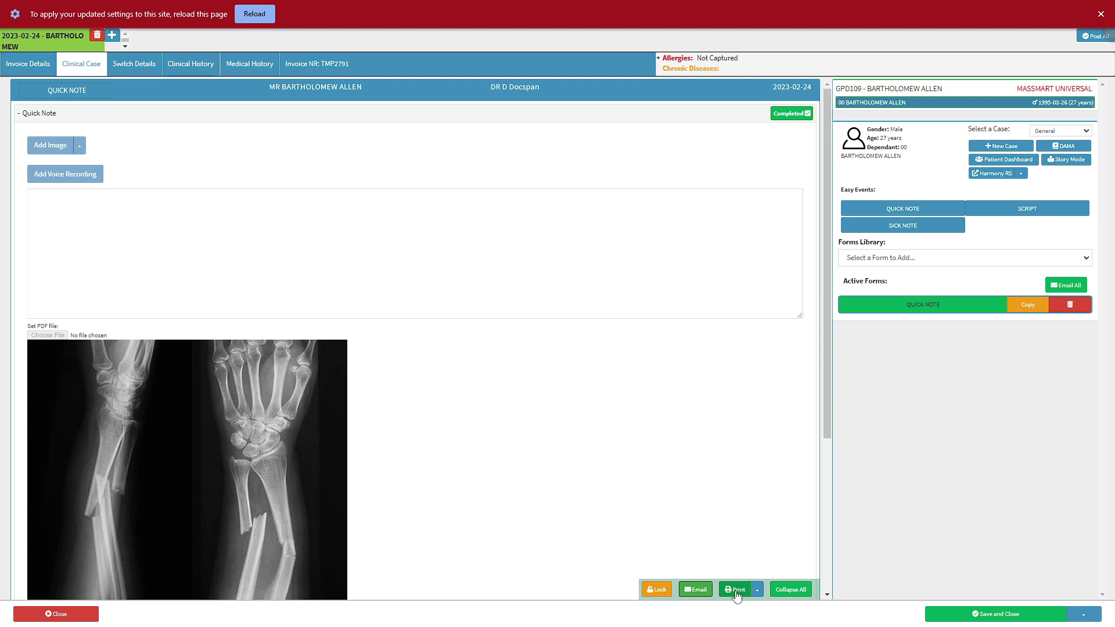
Step: Mark the Quick Note stage Completed using the Complete bar at the bottom
scroll(422, 535, down, 4)
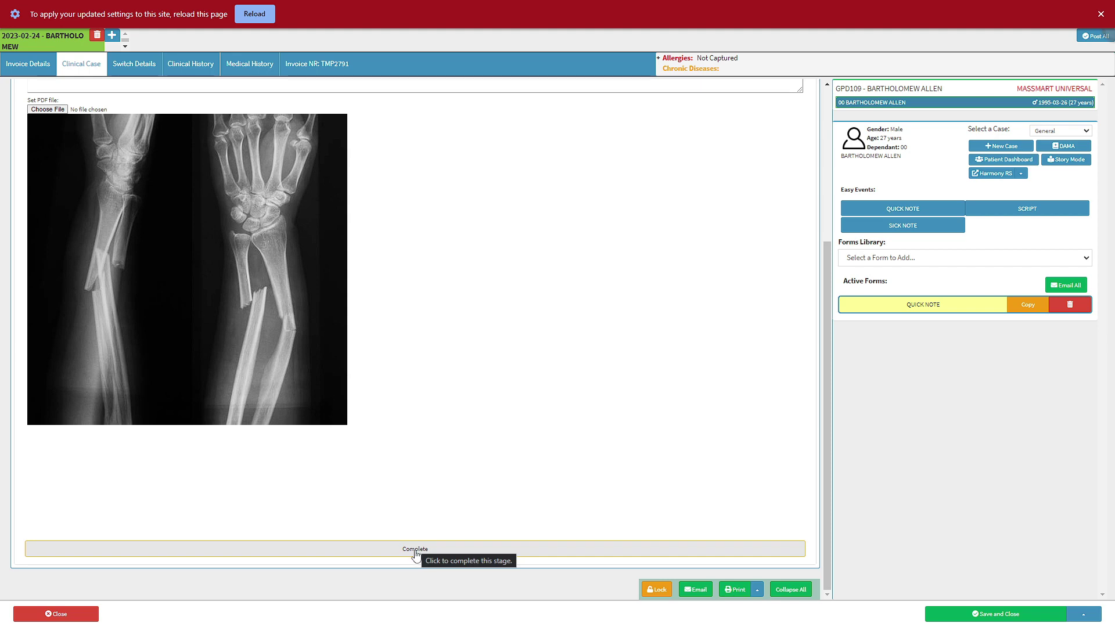
click(415, 549)
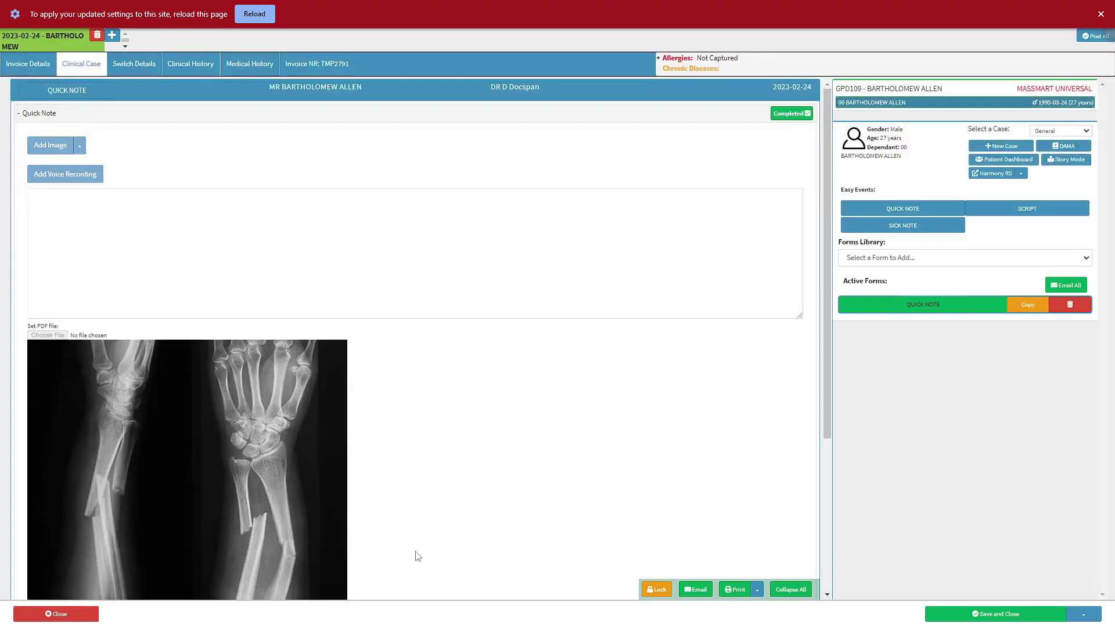
scroll(417, 556, down, 4)
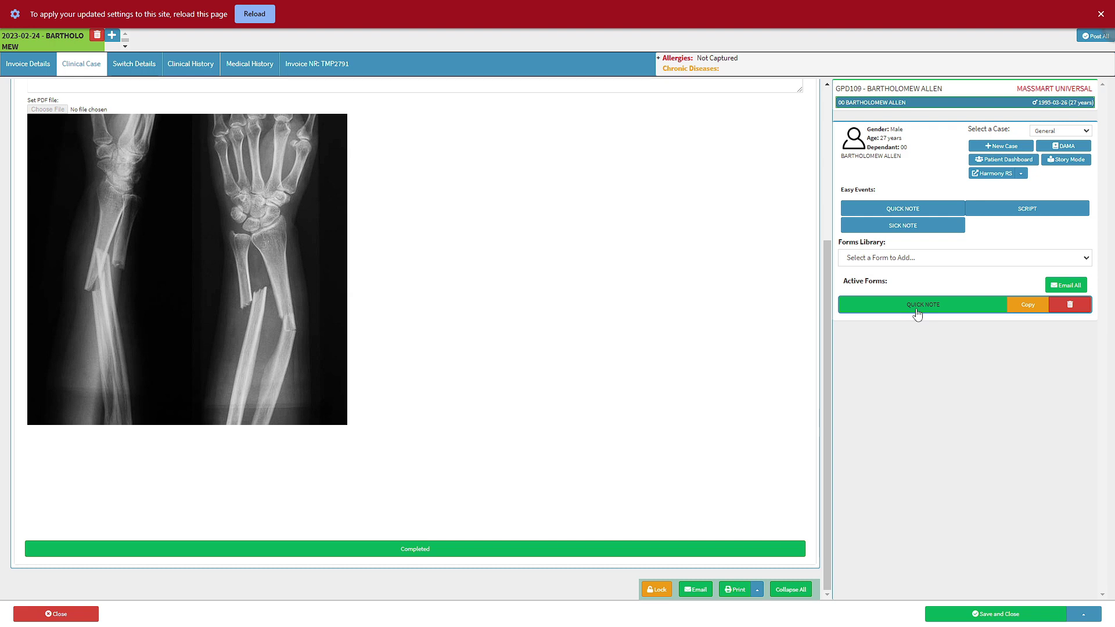
Step: Save and close the clinical case, returning to the Fri 24th Feb 2023 diary
click(73, 617)
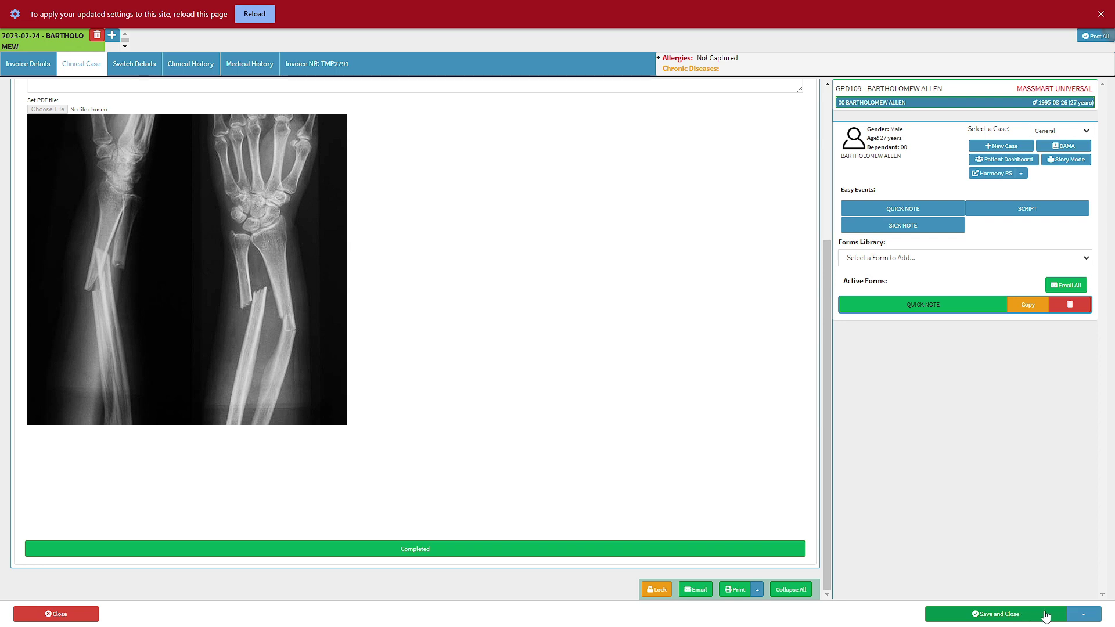
click(1084, 615)
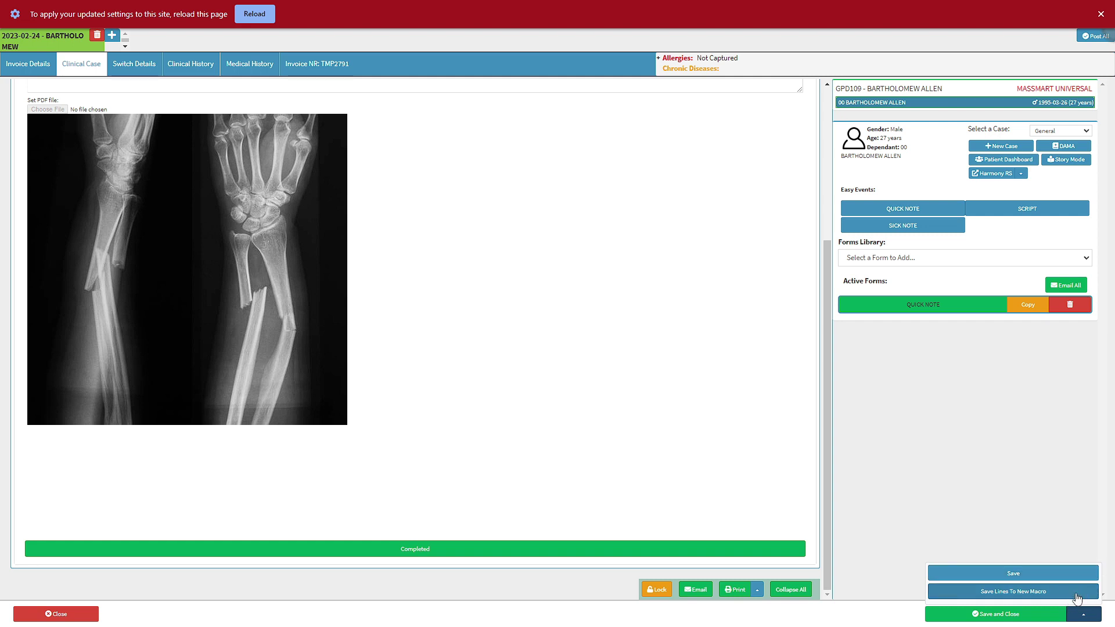
click(1023, 614)
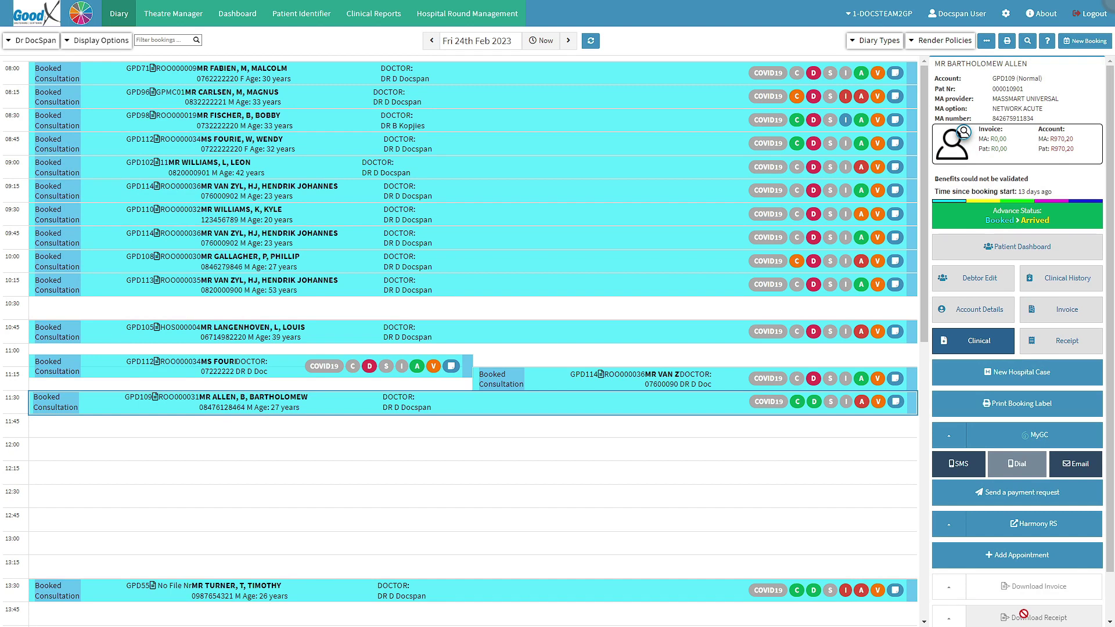